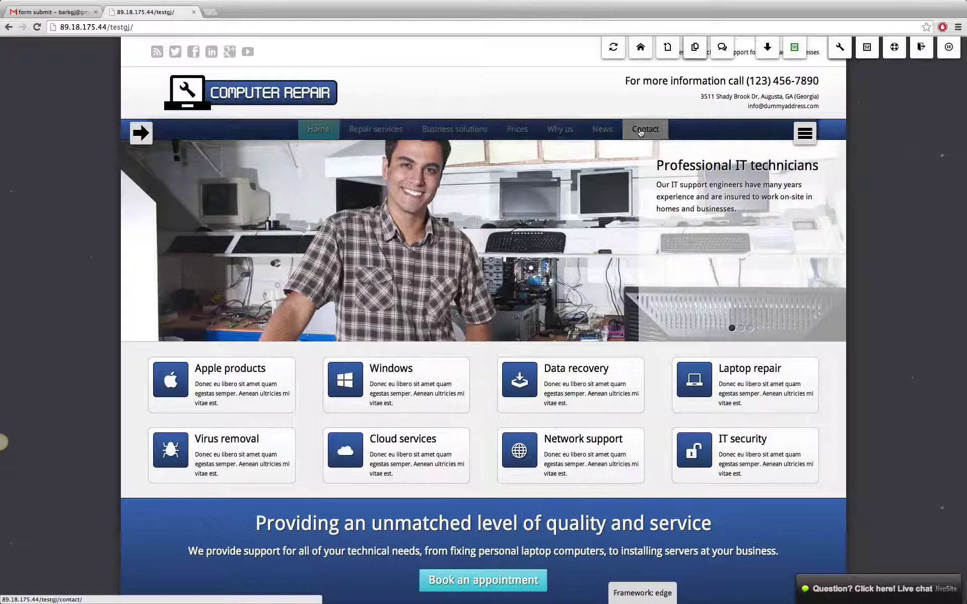
- Open the Contact page, turn off the editor with Ctrl+E, and try the callback form's Name field
{"action": "left_click", "coordinate": [639, 131]}
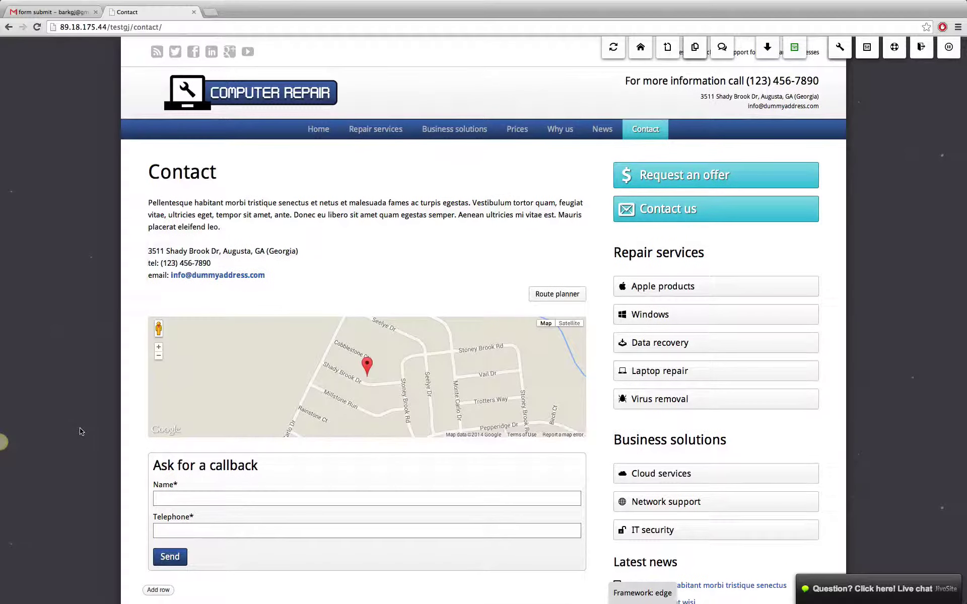
{"action": "scroll", "coordinate": [80, 432], "scroll_direction": "down", "scroll_amount": 5}
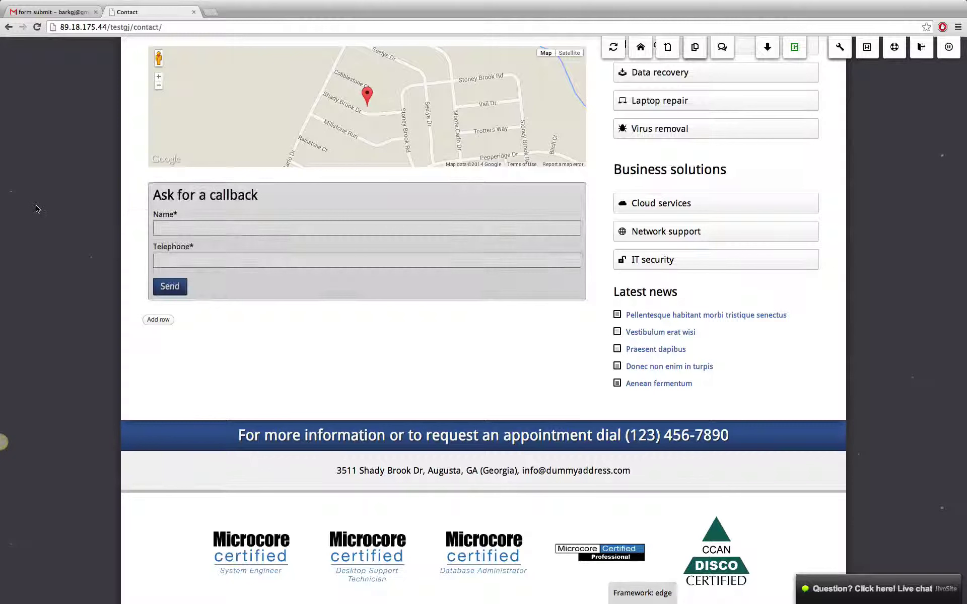
{"action": "key", "text": "ctrl+e"}
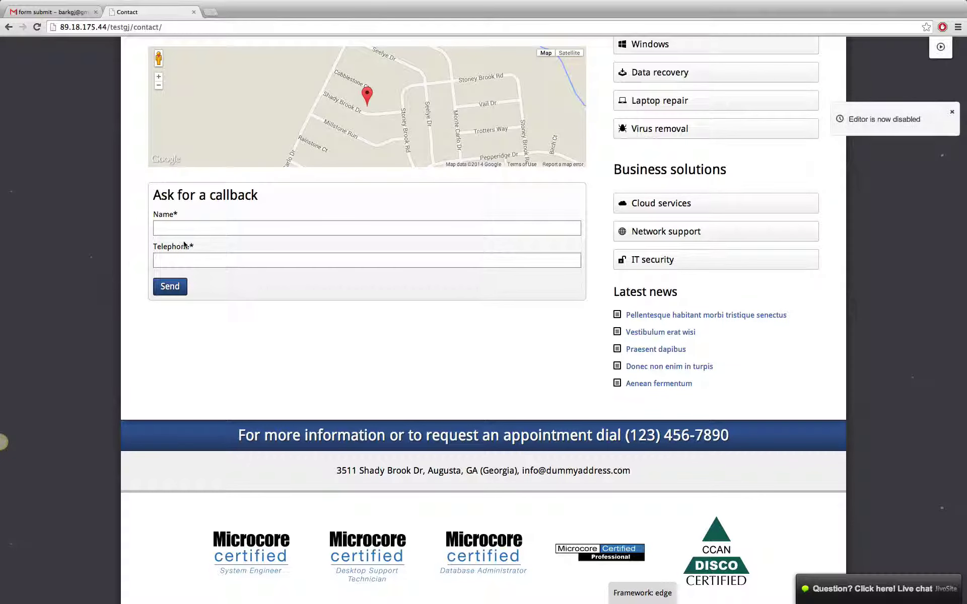
{"action": "left_click", "coordinate": [170, 227]}
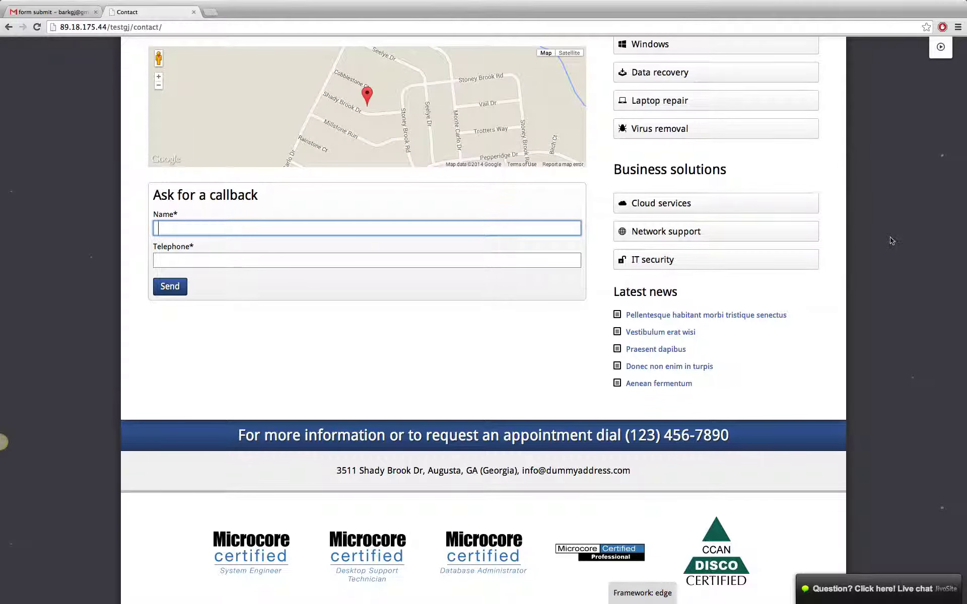
- Switch the front-end editor back on and scroll down to the Ask for a callback form
{"action": "left_click", "coordinate": [940, 47]}
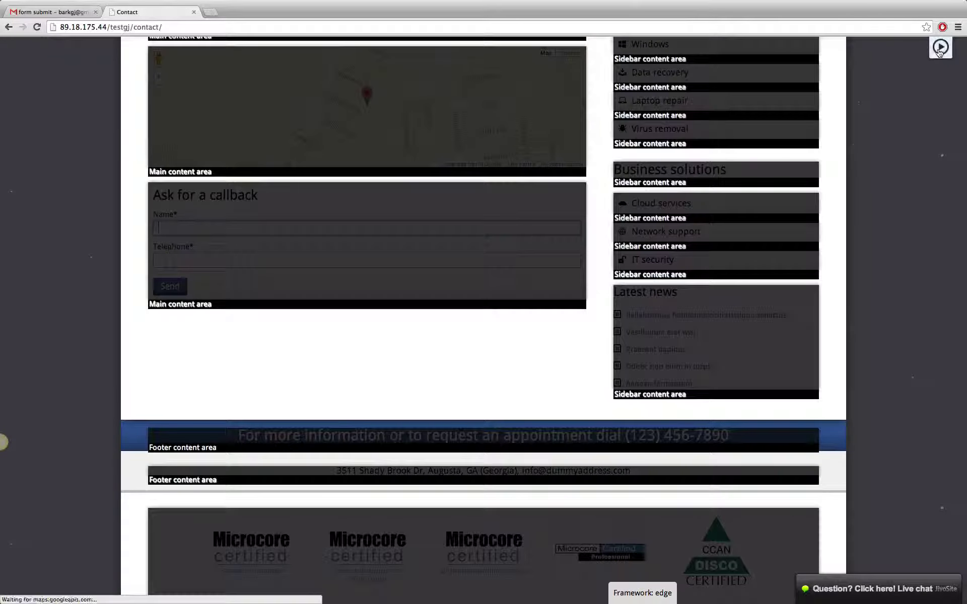
{"action": "scroll", "coordinate": [428, 252], "scroll_direction": "down", "scroll_amount": 6}
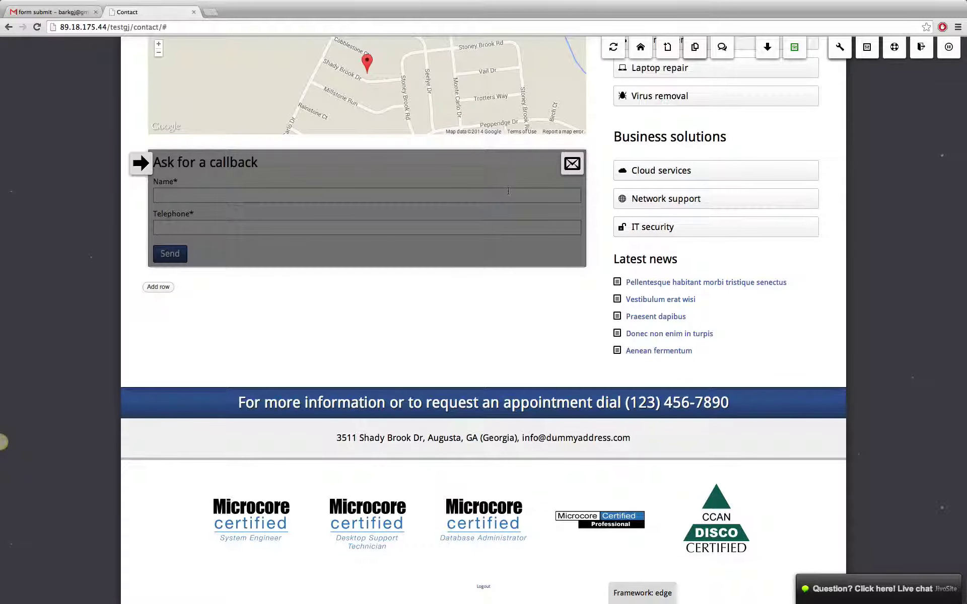
{"action": "mouse_move", "coordinate": [573, 164]}
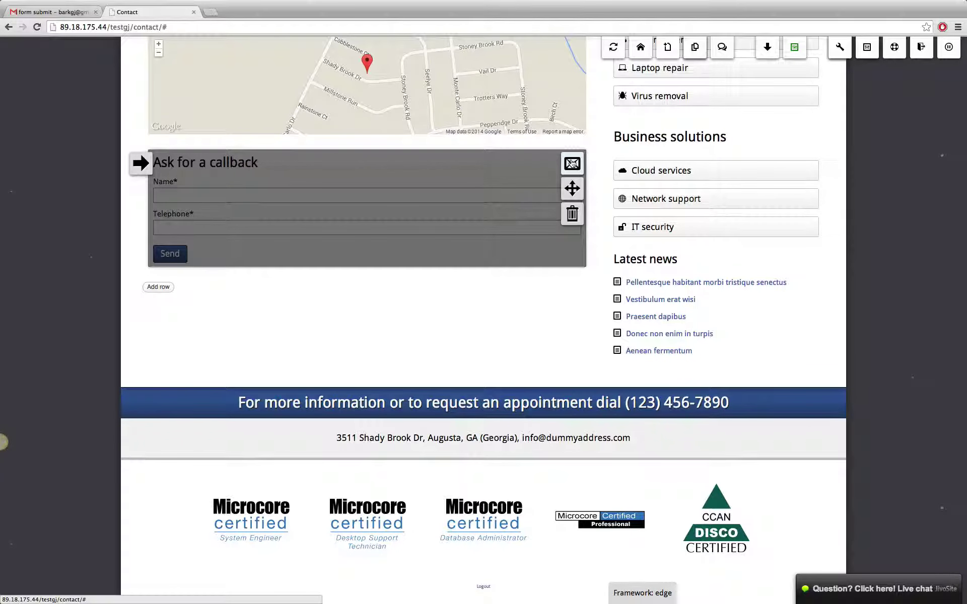
- Open the callback form's settings and select the Gmail notify and sender email addresses
{"action": "left_click", "coordinate": [573, 163]}
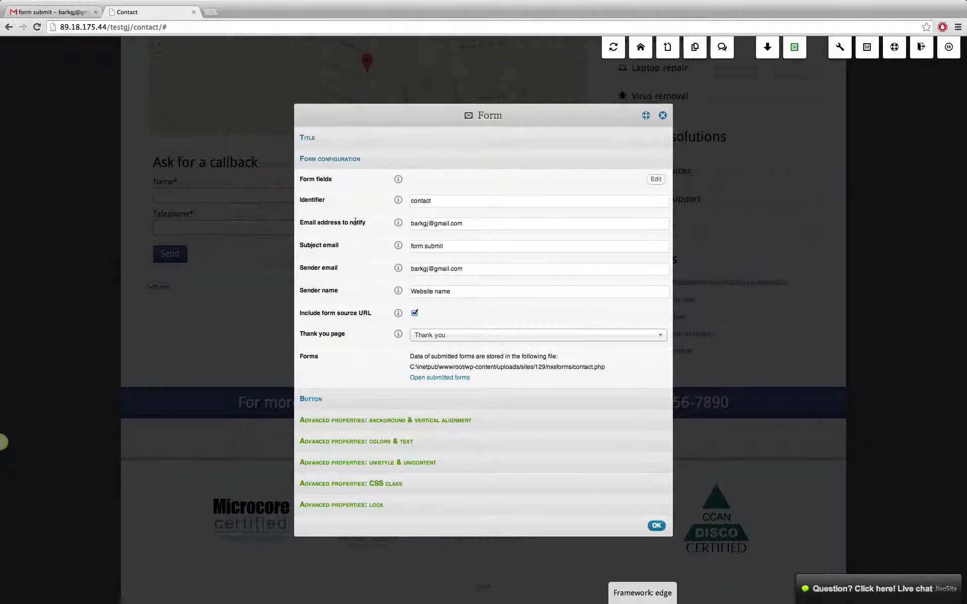
{"action": "left_click", "coordinate": [373, 222]}
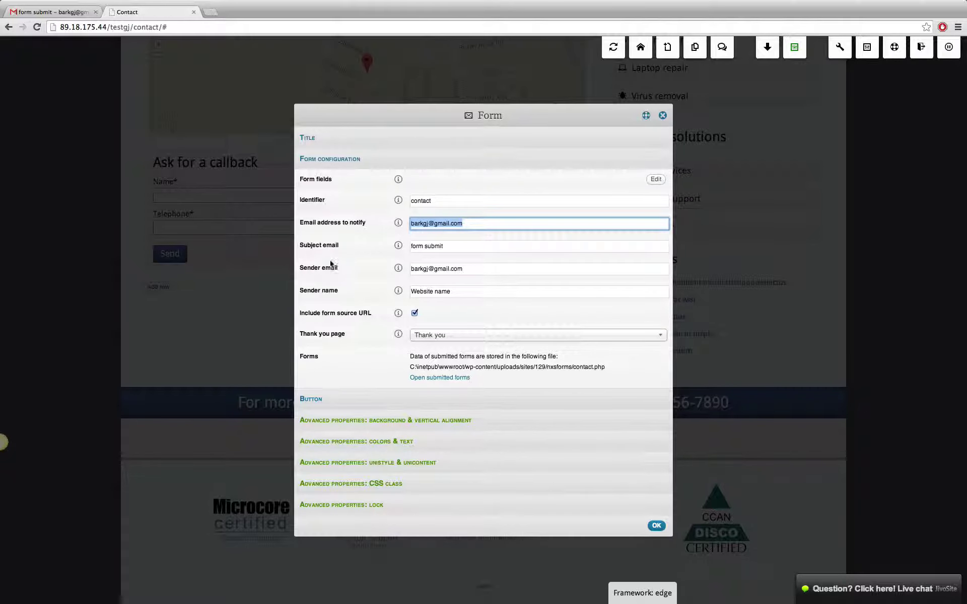
{"action": "left_click_drag", "start_coordinate": [466, 270], "coordinate": [389, 271]}
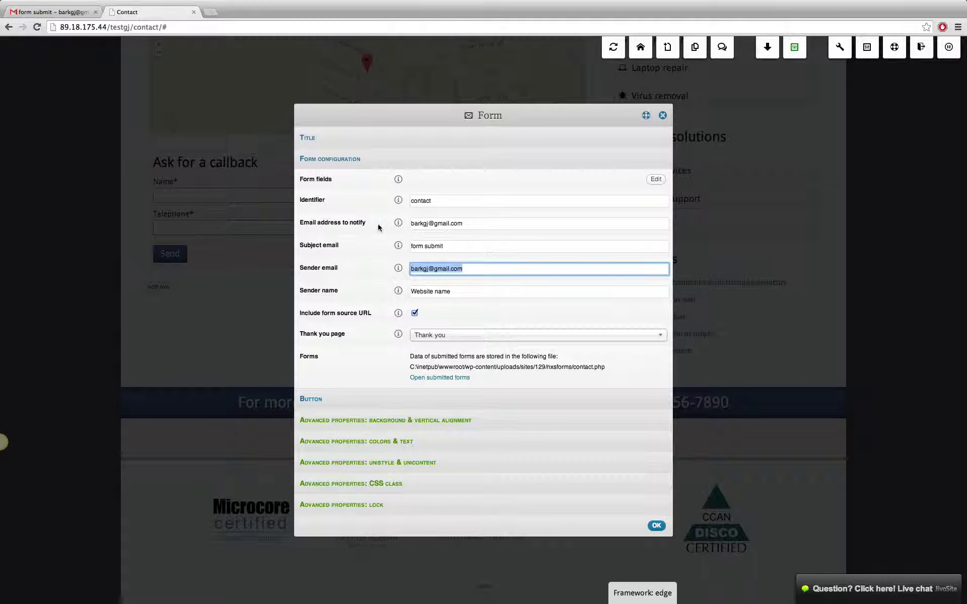
{"action": "left_click", "coordinate": [316, 223]}
{"action": "triple_click", "coordinate": [317, 223]}
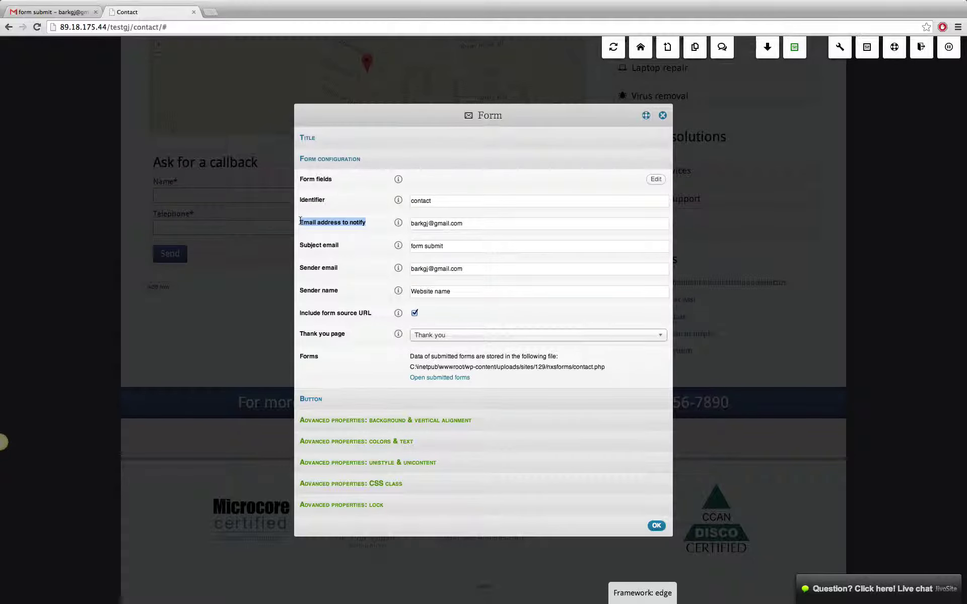
{"action": "left_click_drag", "start_coordinate": [477, 220], "coordinate": [403, 220]}
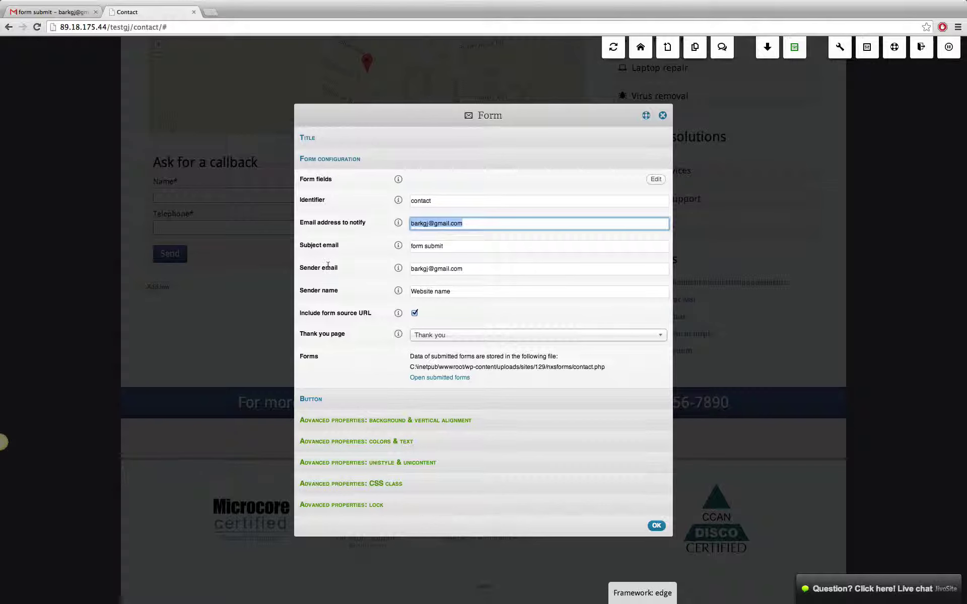
{"action": "left_click_drag", "start_coordinate": [484, 268], "coordinate": [361, 267]}
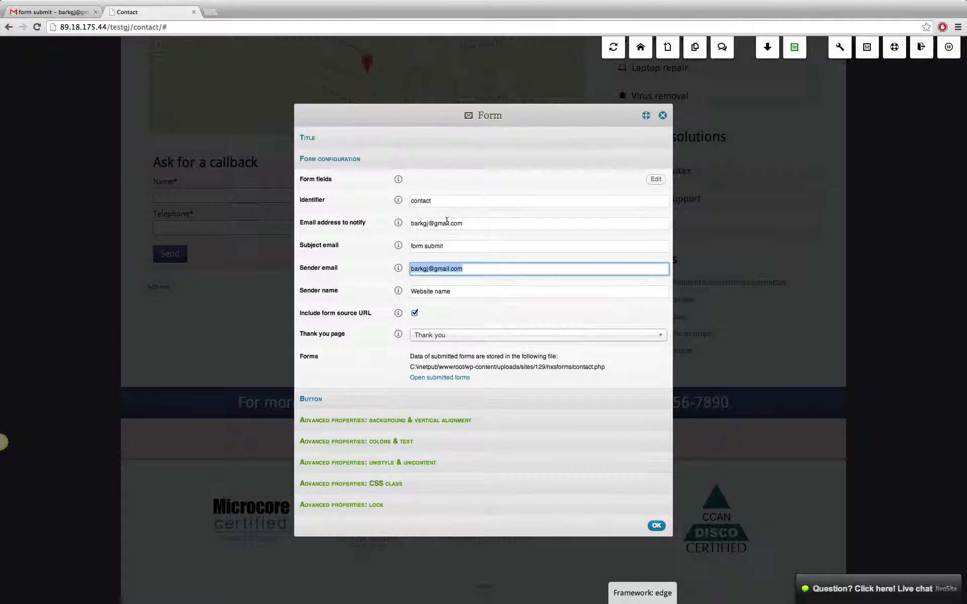
{"action": "left_click", "coordinate": [479, 267]}
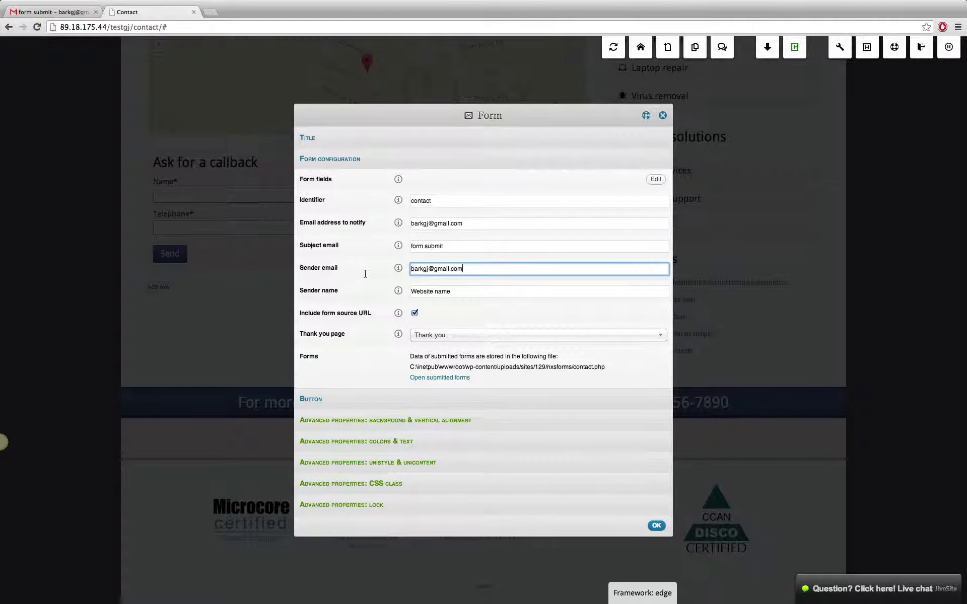
{"action": "key", "text": "ctrl+a"}
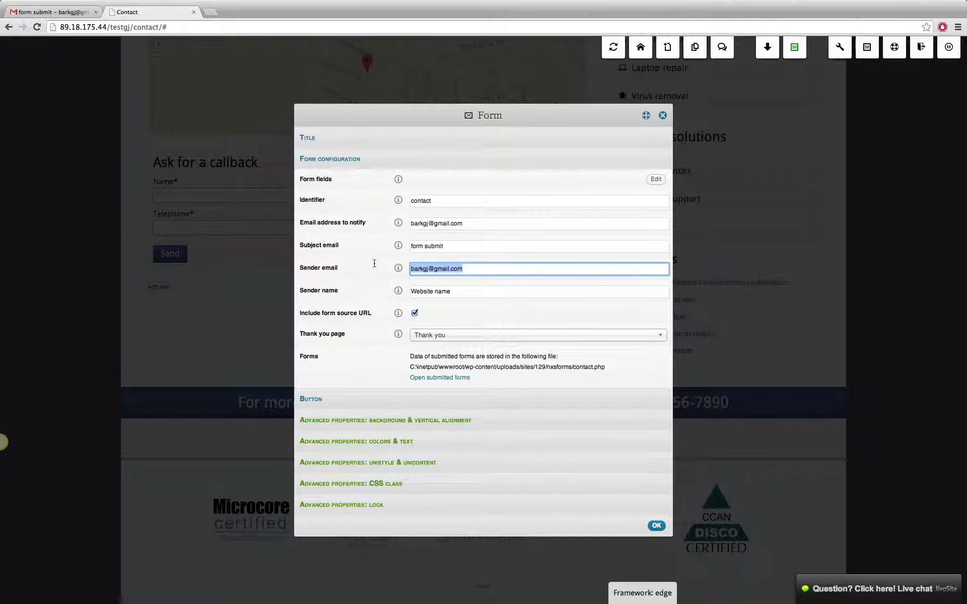
{"action": "left_click", "coordinate": [413, 268]}
{"action": "triple_click", "coordinate": [439, 268]}
{"action": "triple_click", "coordinate": [460, 291]}
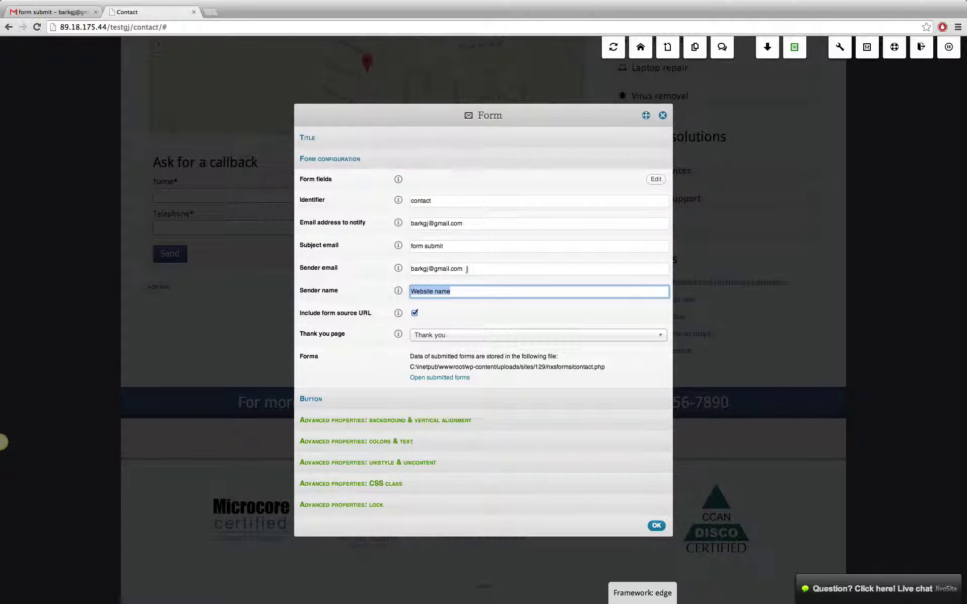
{"action": "left_click_drag", "start_coordinate": [469, 269], "coordinate": [411, 268]}
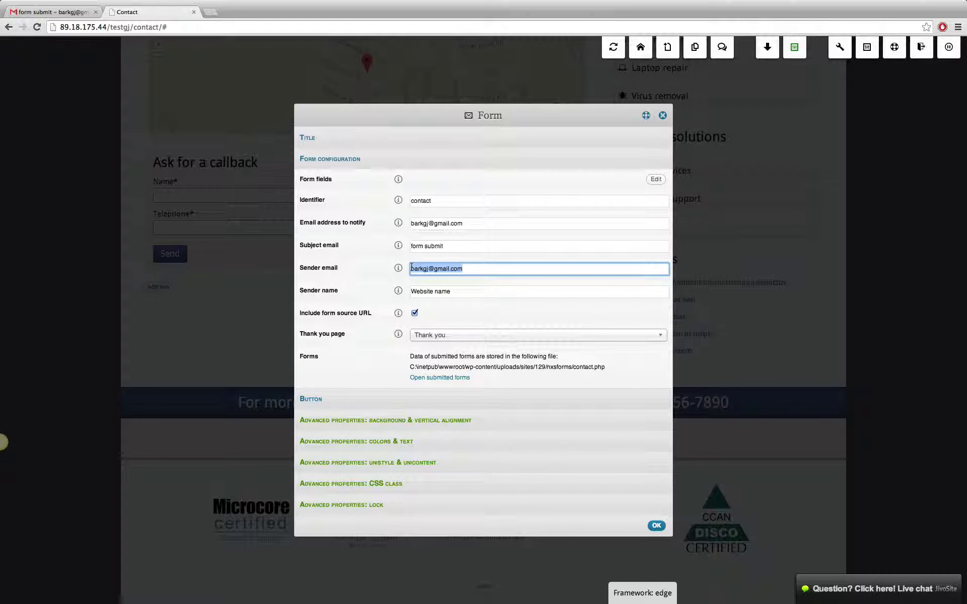
{"action": "left_click_drag", "start_coordinate": [476, 291], "coordinate": [371, 291]}
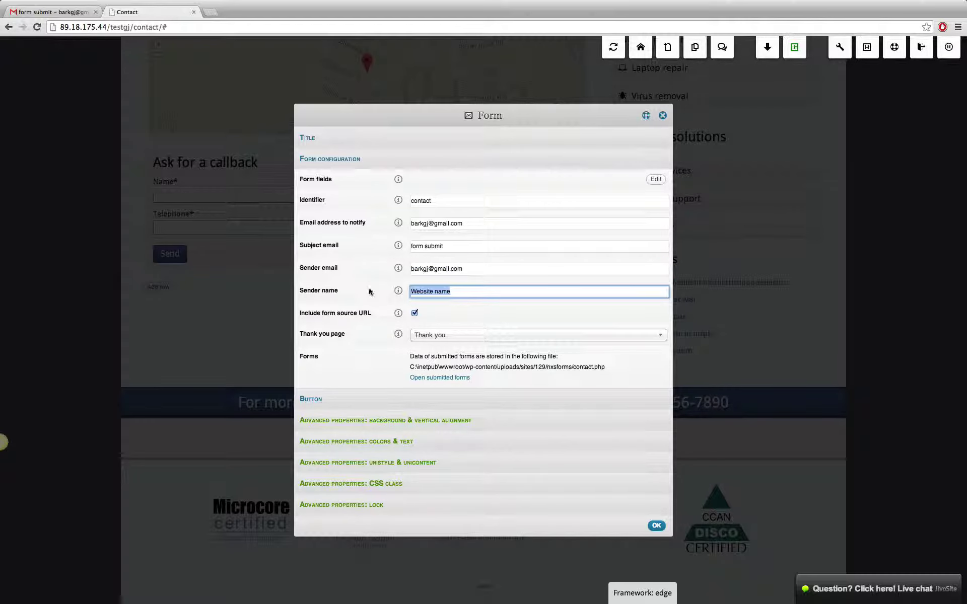
{"action": "left_click", "coordinate": [447, 291]}
{"action": "left_click_drag", "start_coordinate": [461, 292], "coordinate": [371, 291]}
{"action": "left_click", "coordinate": [52, 12]}
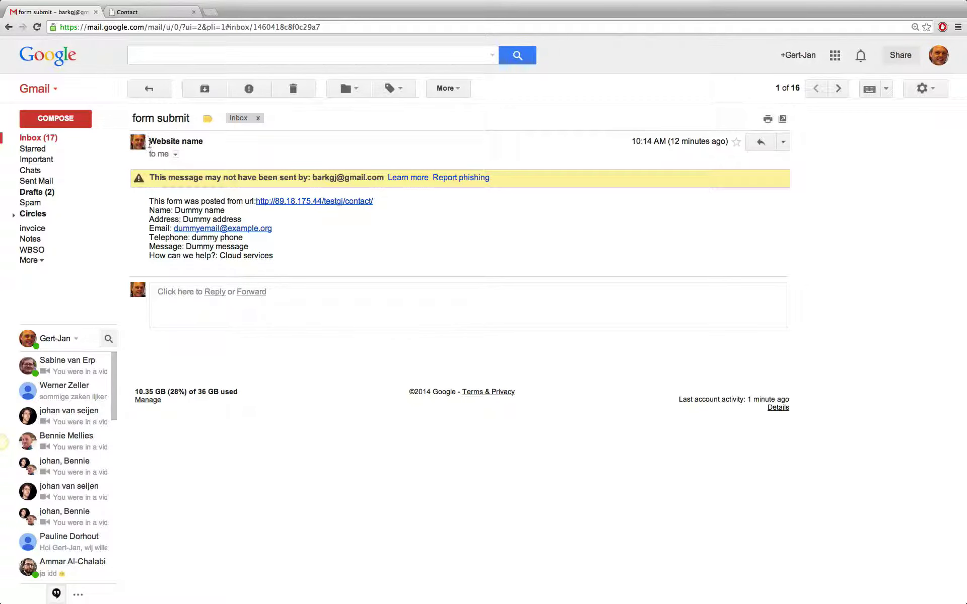
{"action": "mouse_move", "coordinate": [152, 143]}
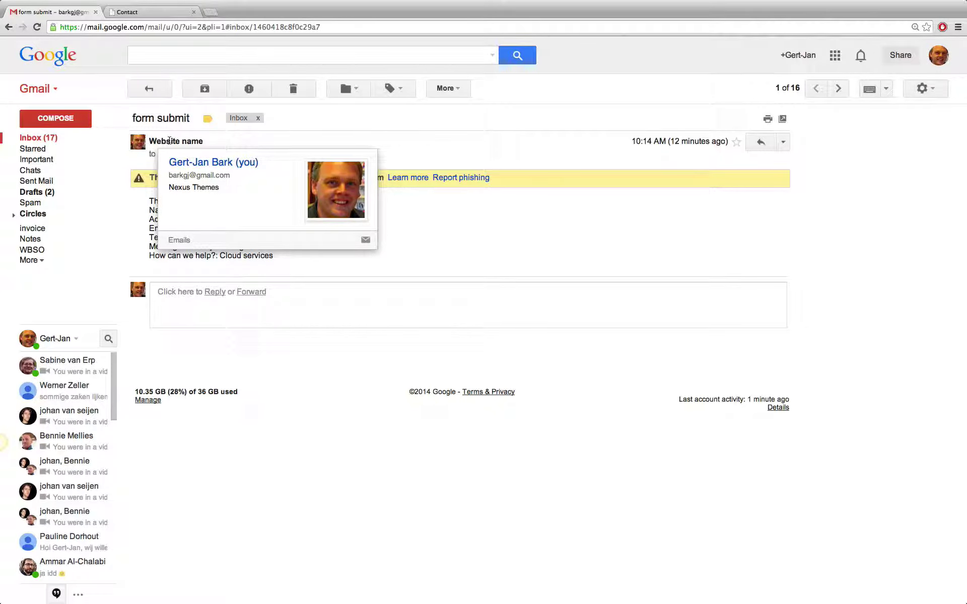
{"action": "left_click", "coordinate": [161, 12]}
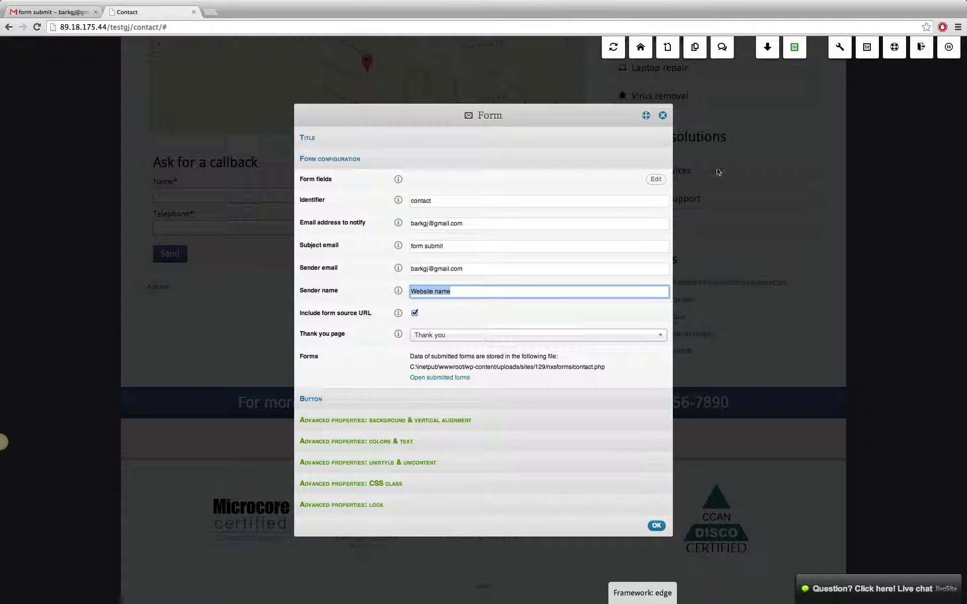
- Close the form settings and fill the callback form with name abc and telephone 7868
{"action": "left_click", "coordinate": [663, 117]}
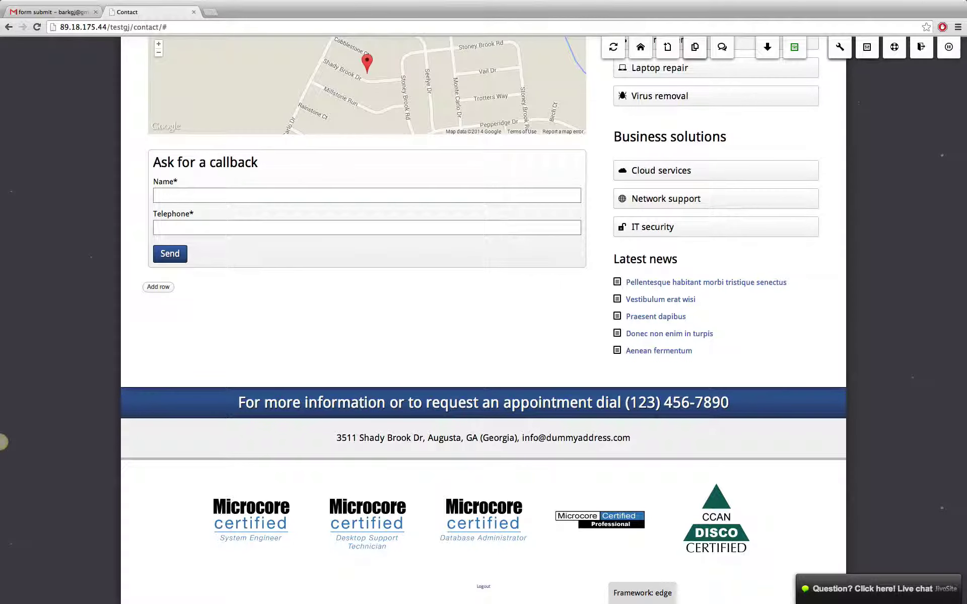
{"action": "left_click", "coordinate": [204, 195]}
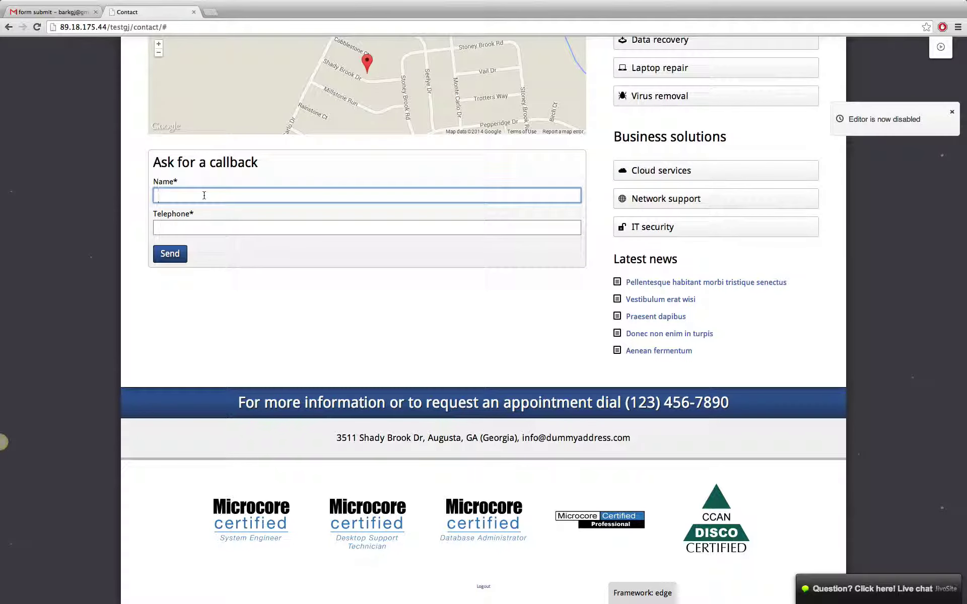
{"action": "type", "text": "abc"}
{"action": "left_click", "coordinate": [231, 231]}
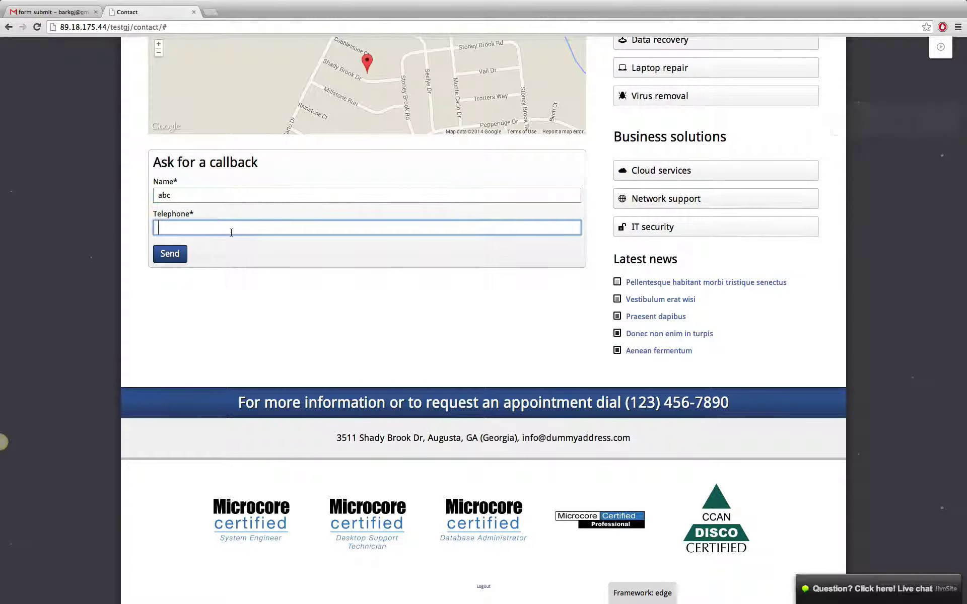
{"action": "type", "text": "7868"}
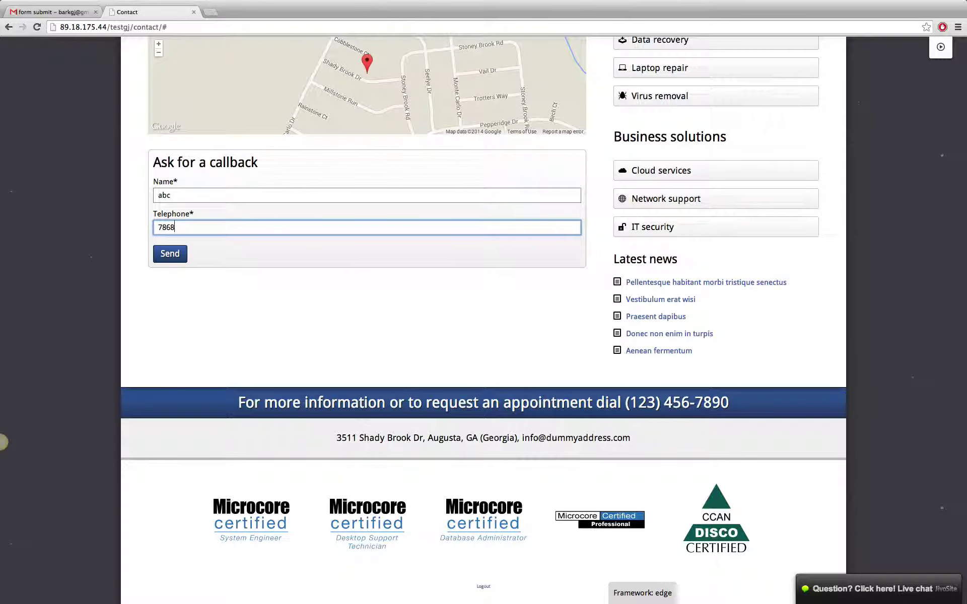
- Submit the callback request and re-enable the editor on the Thank you page
{"action": "left_click", "coordinate": [171, 256]}
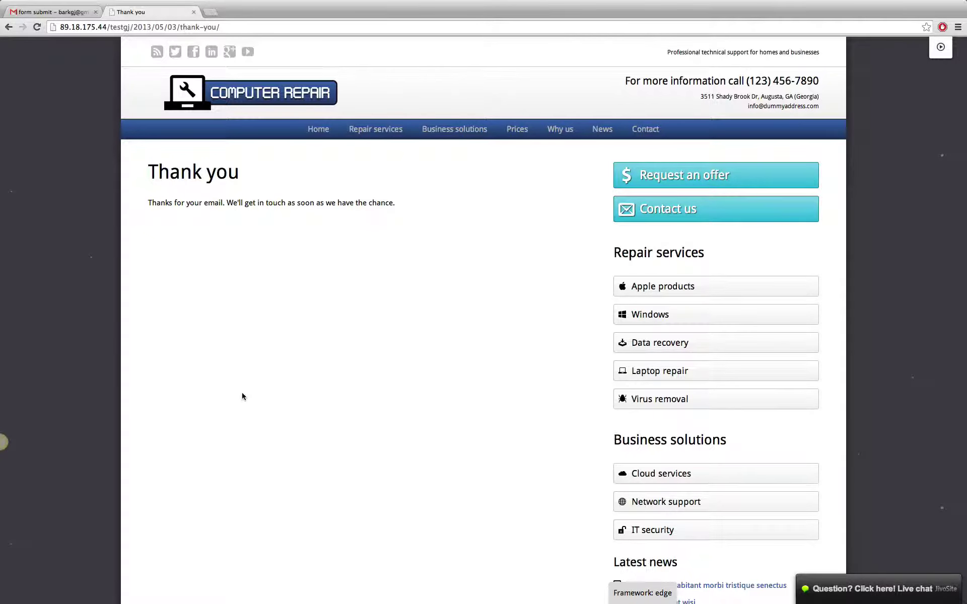
{"action": "left_click", "coordinate": [939, 49]}
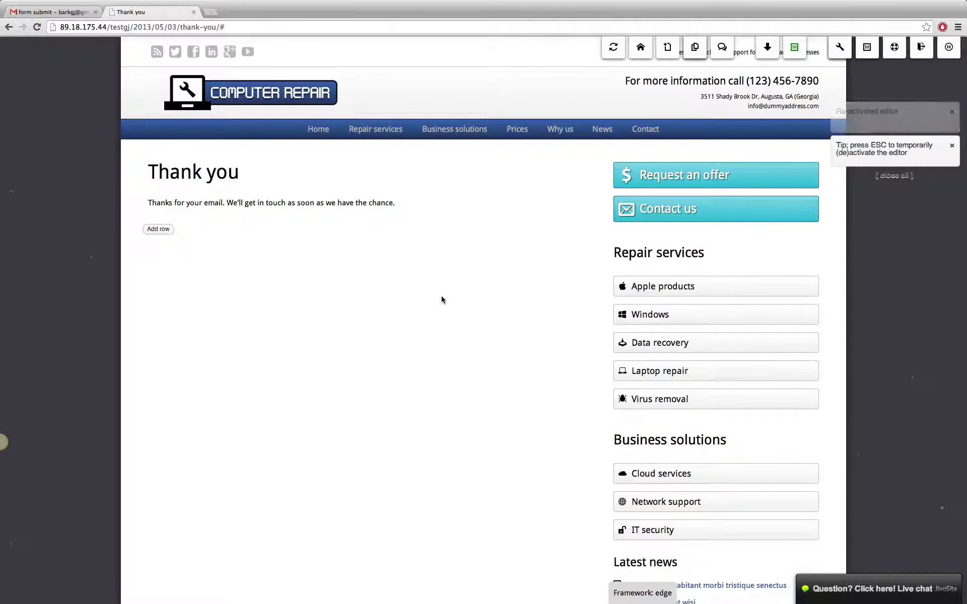
{"action": "mouse_move", "coordinate": [692, 54]}
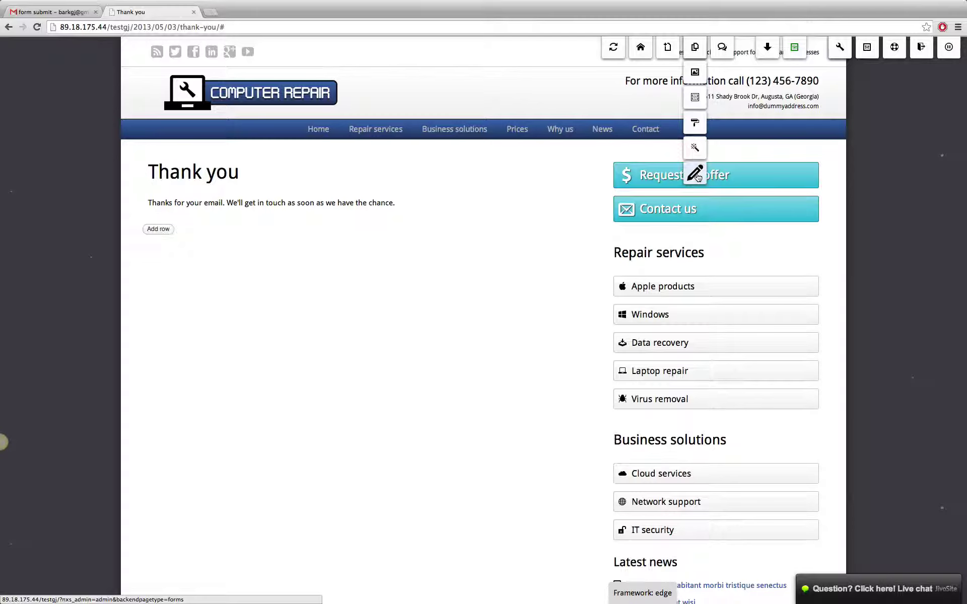
- Open the Forms overview and list contact.php's stored entries, including the abc / 7868 submission
{"action": "left_click", "coordinate": [696, 175]}
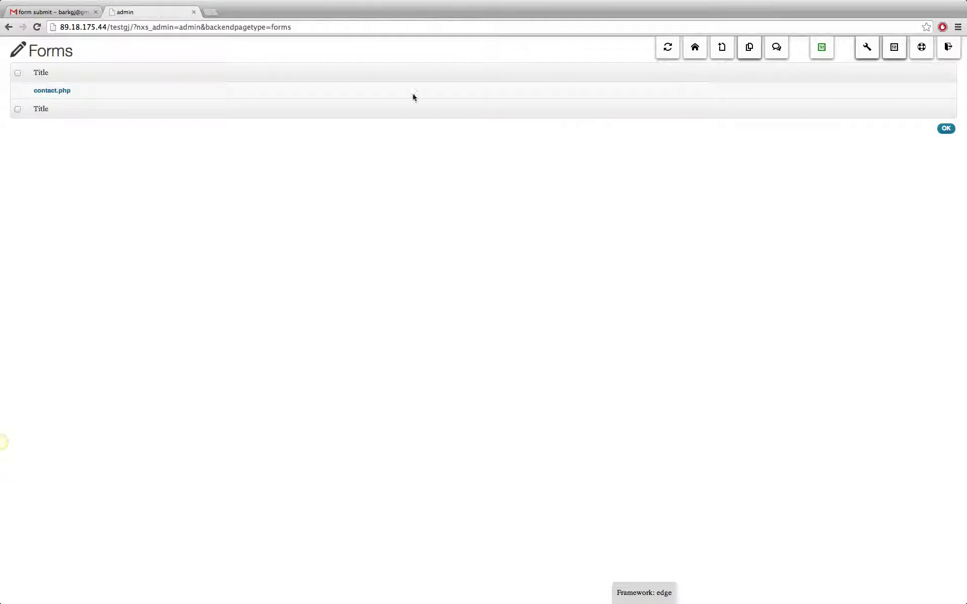
{"action": "mouse_move", "coordinate": [749, 46]}
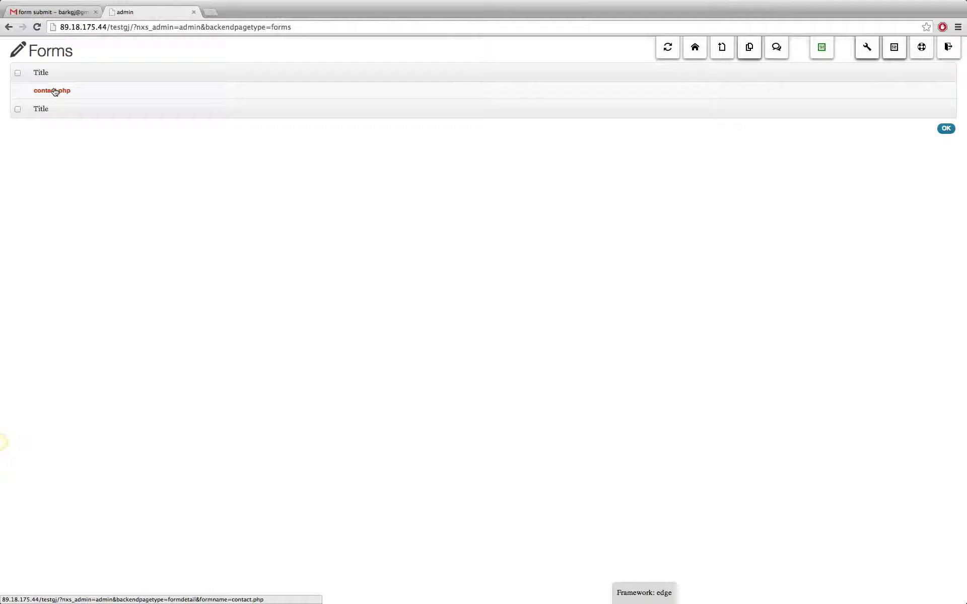
{"action": "left_click", "coordinate": [55, 91]}
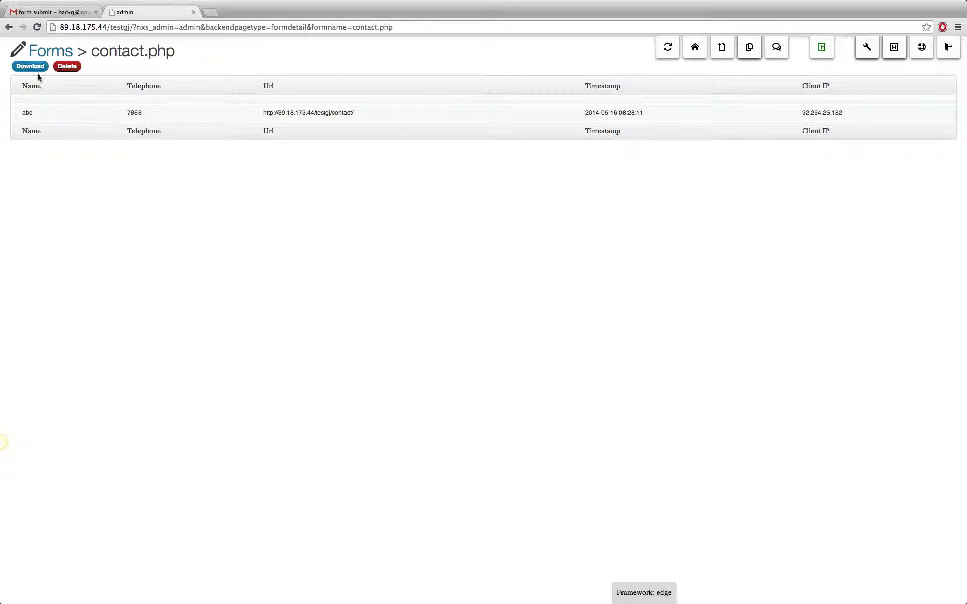
- In Gmail, read the newest 'form submit' email with abc and 7868, then return to the inbox
{"action": "left_click", "coordinate": [54, 13]}
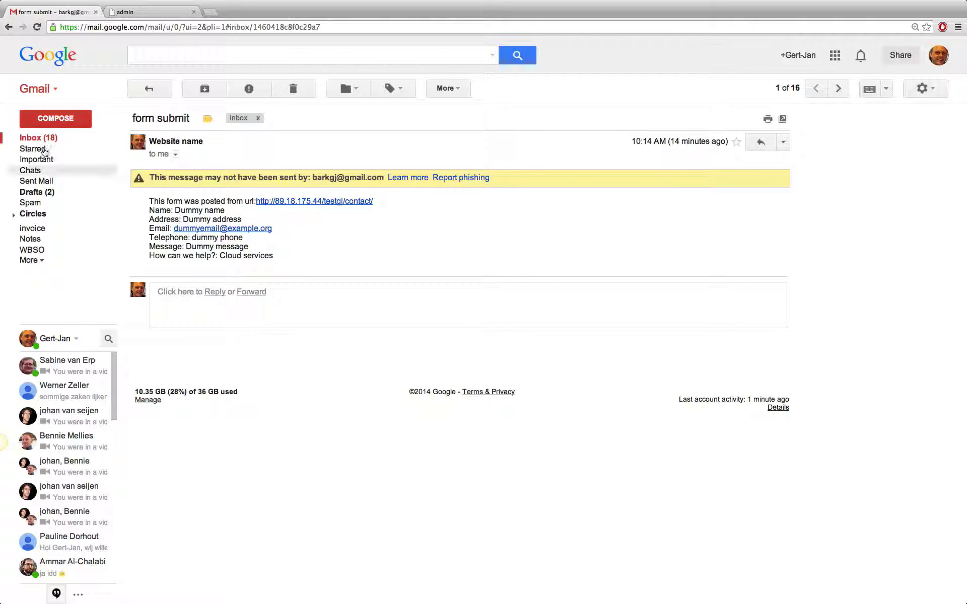
{"action": "left_click", "coordinate": [35, 140]}
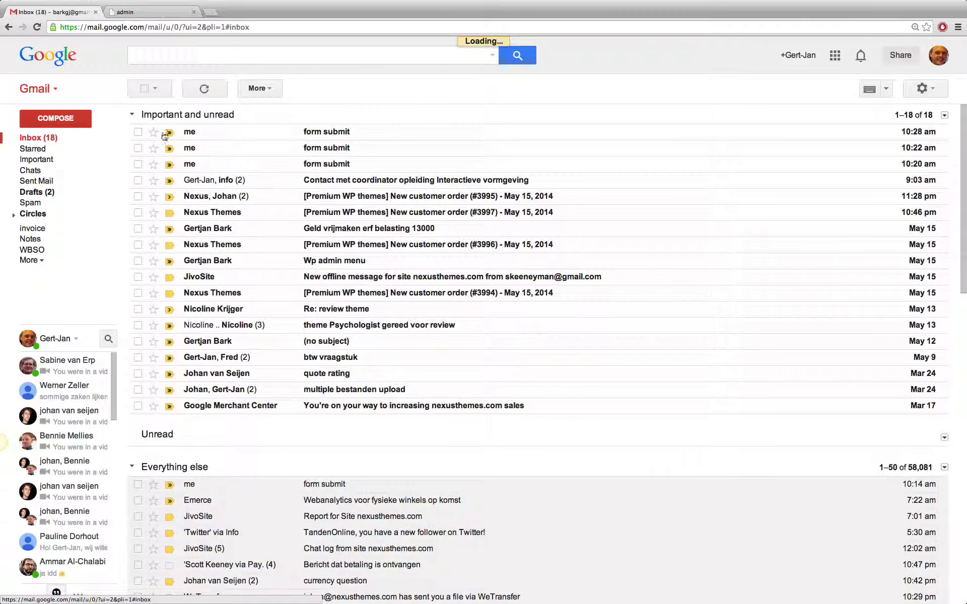
{"action": "left_click", "coordinate": [329, 132]}
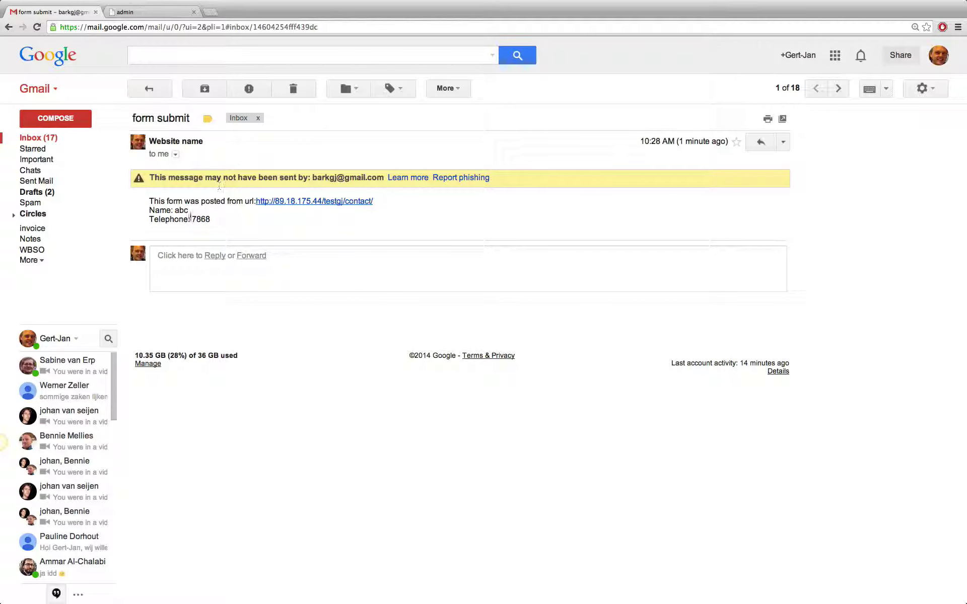
{"action": "left_click_drag", "start_coordinate": [150, 198], "coordinate": [277, 220]}
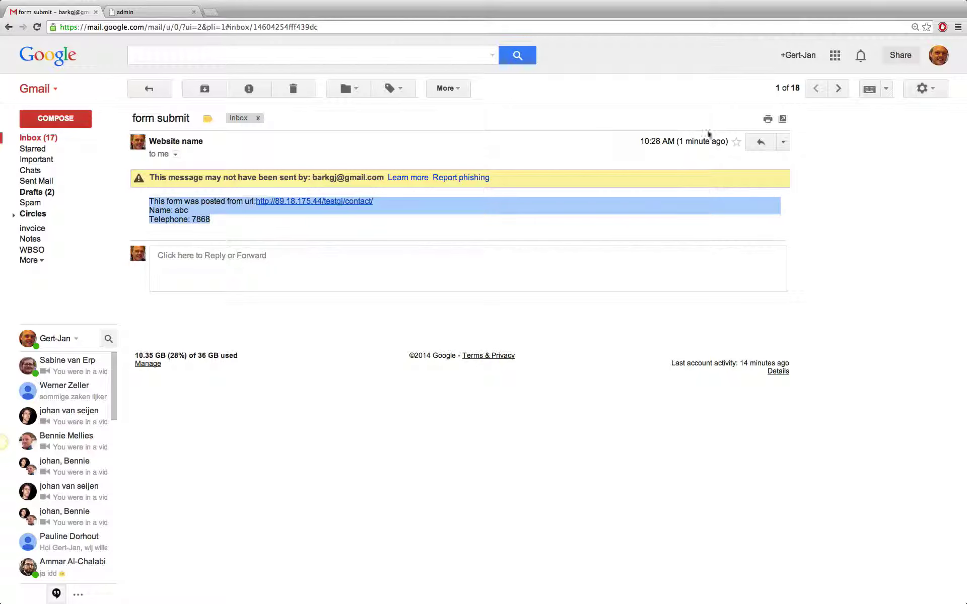
{"action": "left_click", "coordinate": [224, 220]}
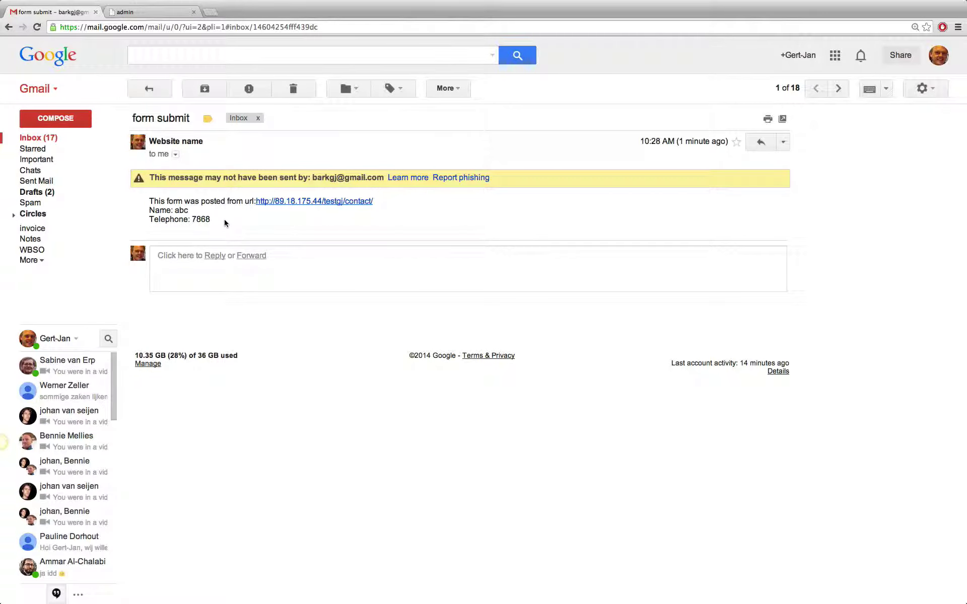
{"action": "left_click", "coordinate": [46, 138]}
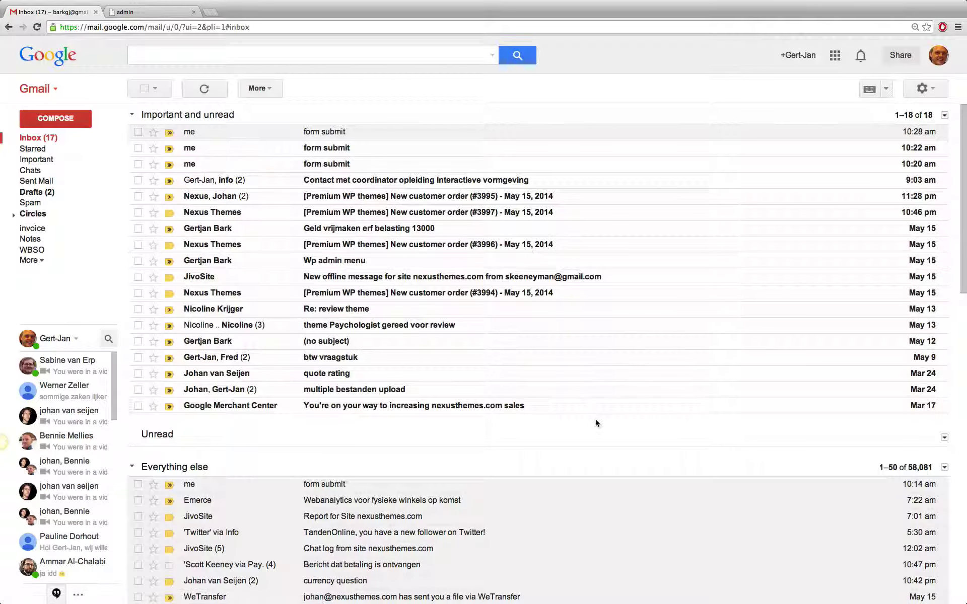
- Back in the admin tab, go to the site's home page and open the Contact page
{"action": "left_click", "coordinate": [141, 12]}
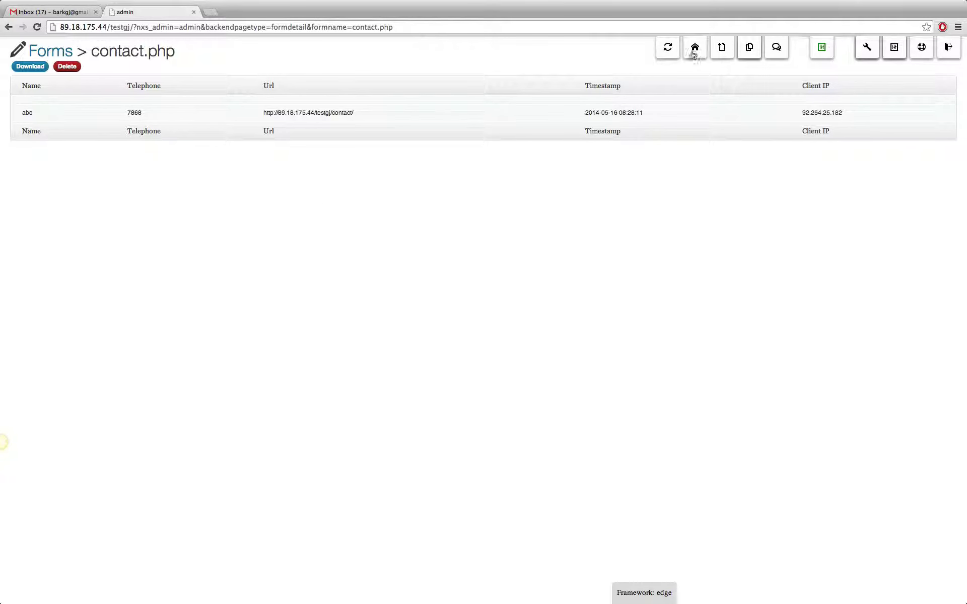
{"action": "left_click", "coordinate": [695, 49]}
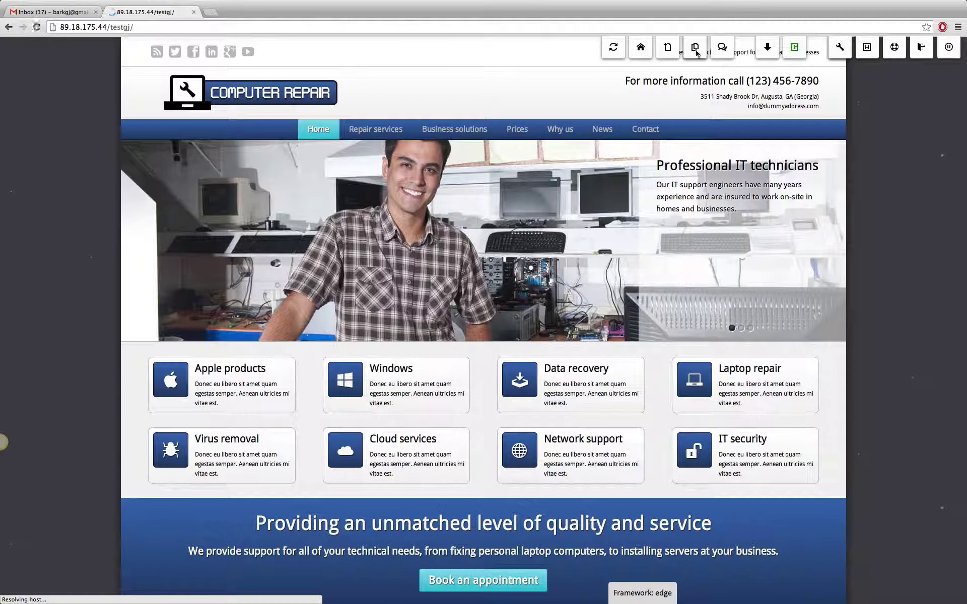
{"action": "left_click", "coordinate": [641, 133]}
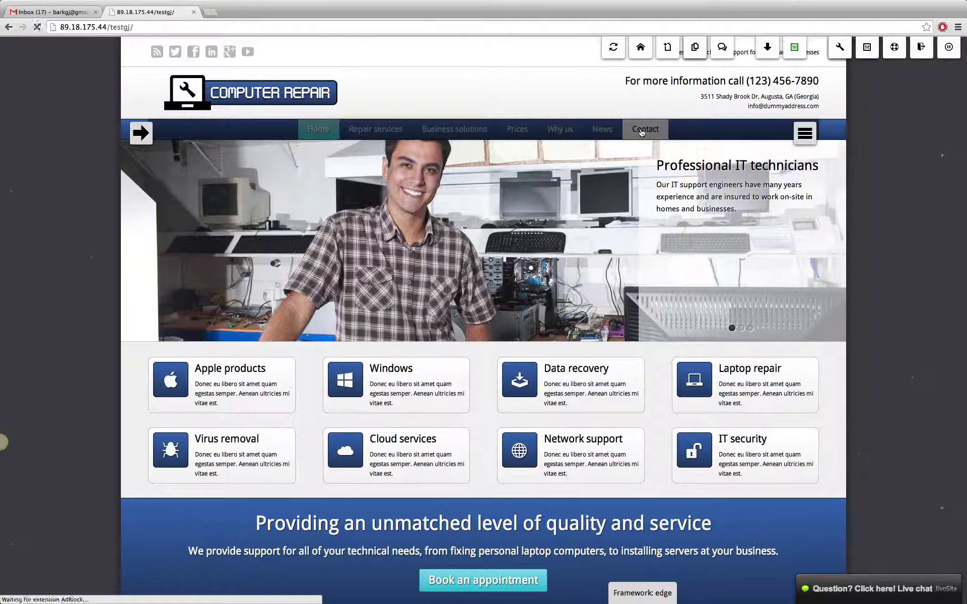